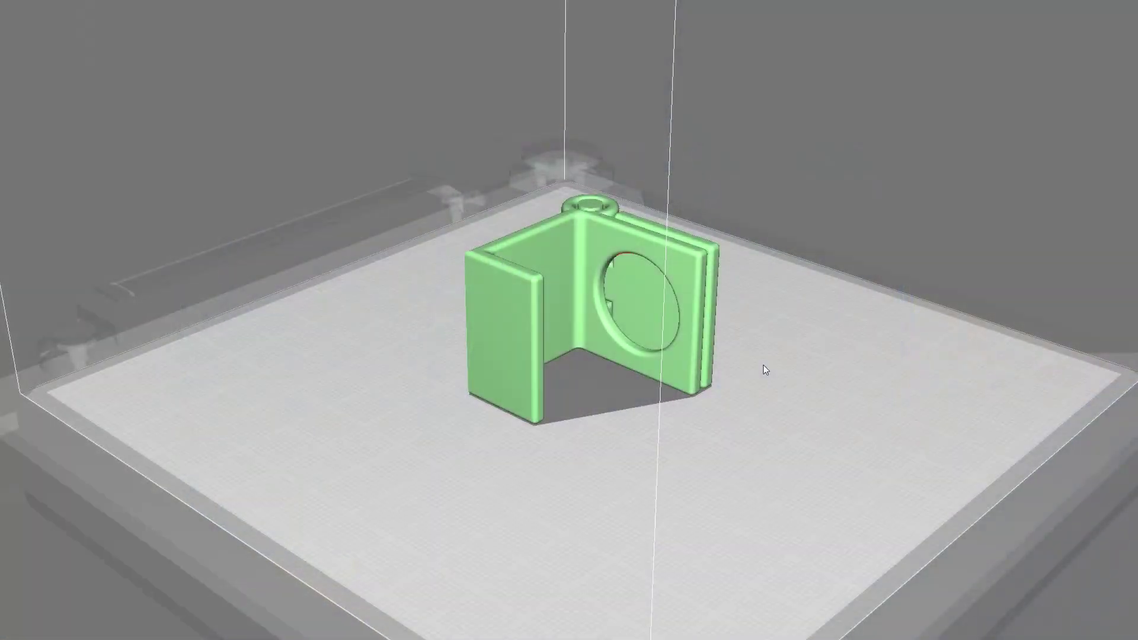
- Orbit the camera beneath the webcam flip cover to inspect its overhanging underside
left_click_drag(714, 394, 596, 413)
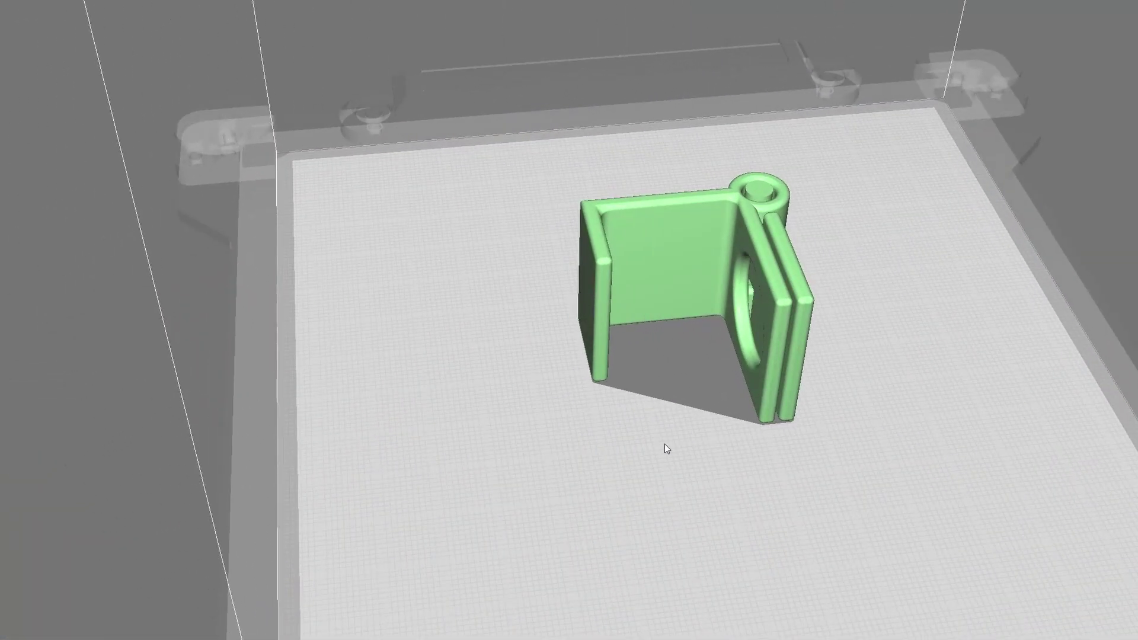
mouse_move(664, 443)
left_mouse_down()
mouse_move(525, 471)
mouse_move(302, 462)
mouse_move(206, 402)
mouse_move(156, 338)
mouse_move(78, 292)
left_mouse_up()
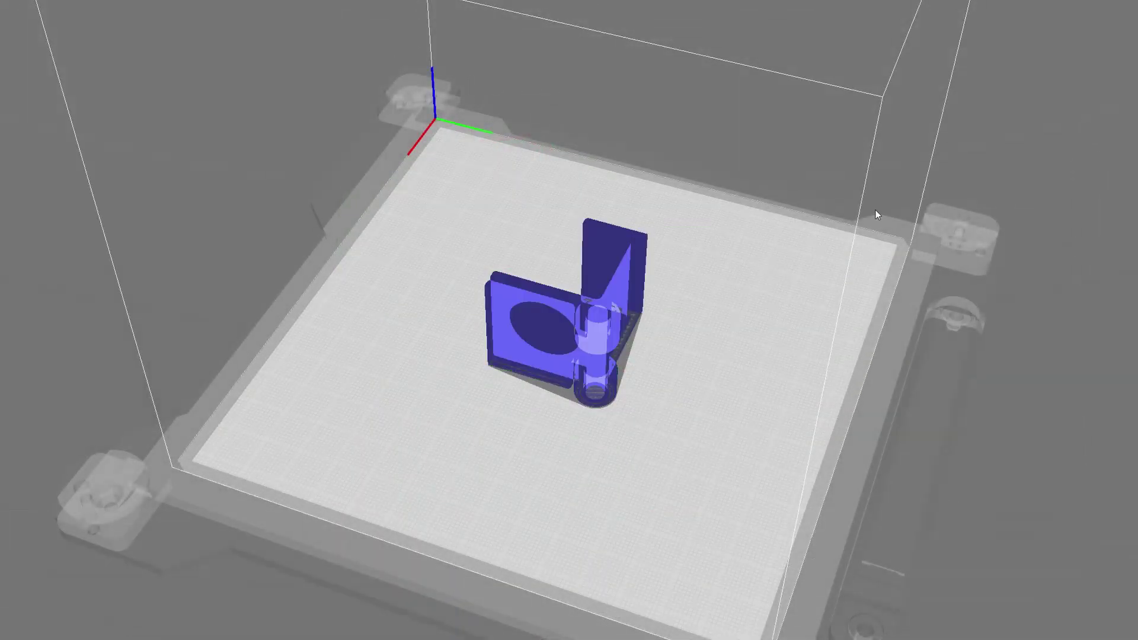
scroll(764, 295, "up", 2)
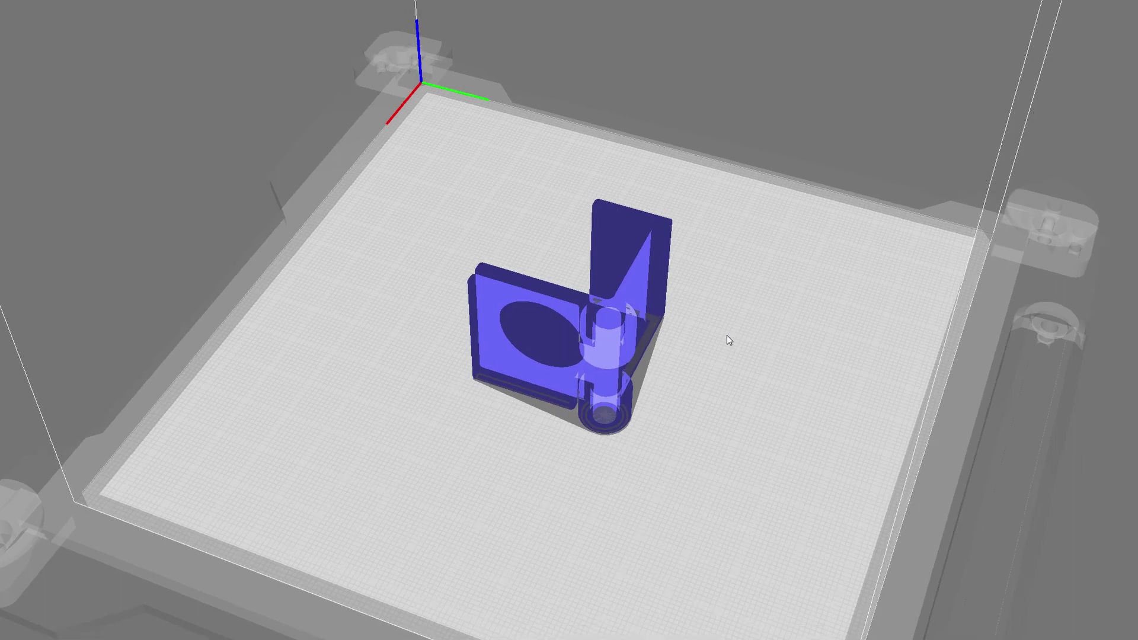
scroll(727, 335, "up", 3)
- Orbit the view around to the cover's other side
mouse_move(664, 362)
left_mouse_down()
mouse_move(270, 274)
mouse_move(124, 302)
left_mouse_up()
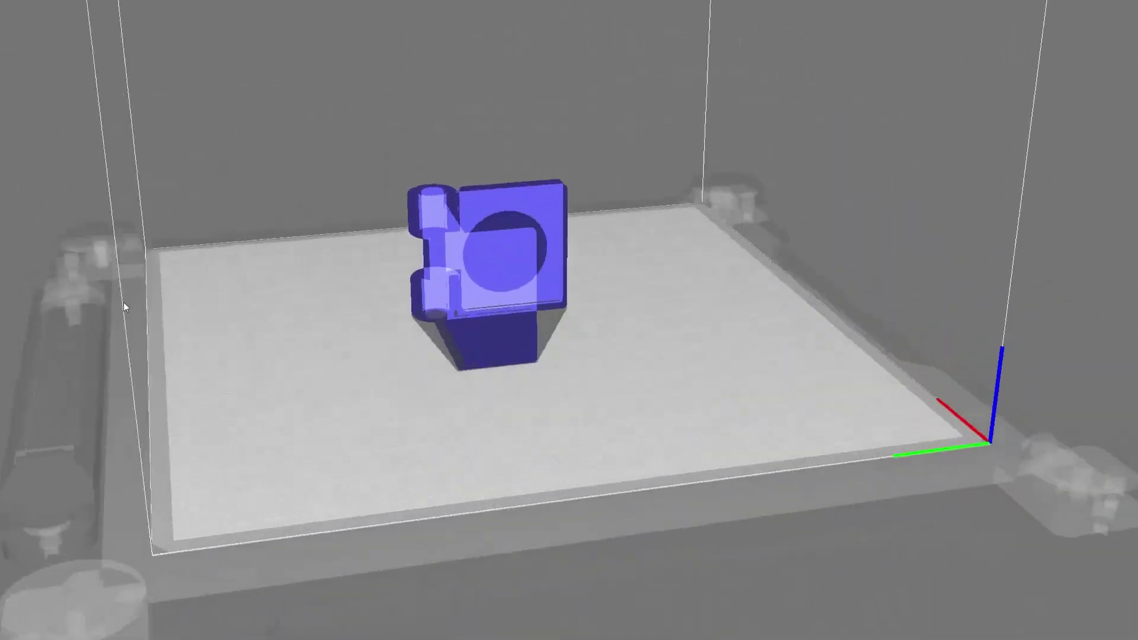